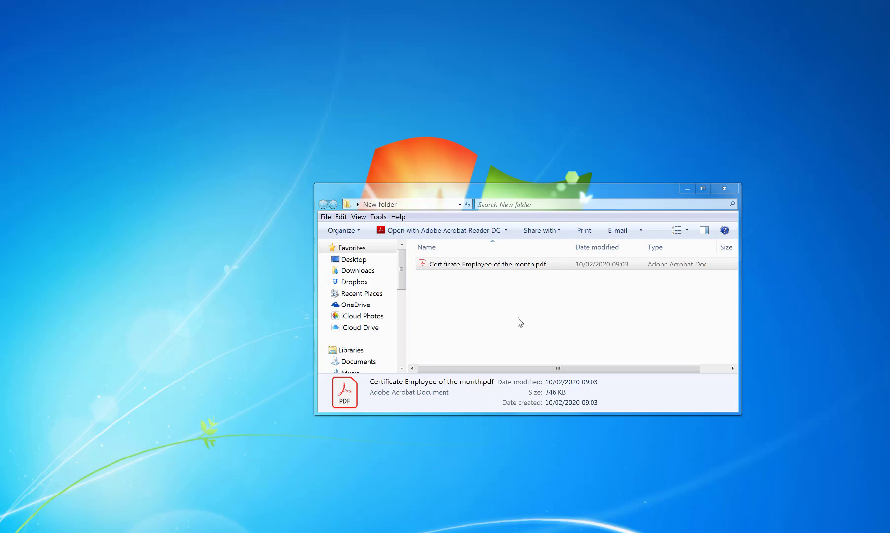
# - Open the certificate PDF in the viewer and try selecting its heading and Awarded to text
pyautogui.doubleClick(497, 266)
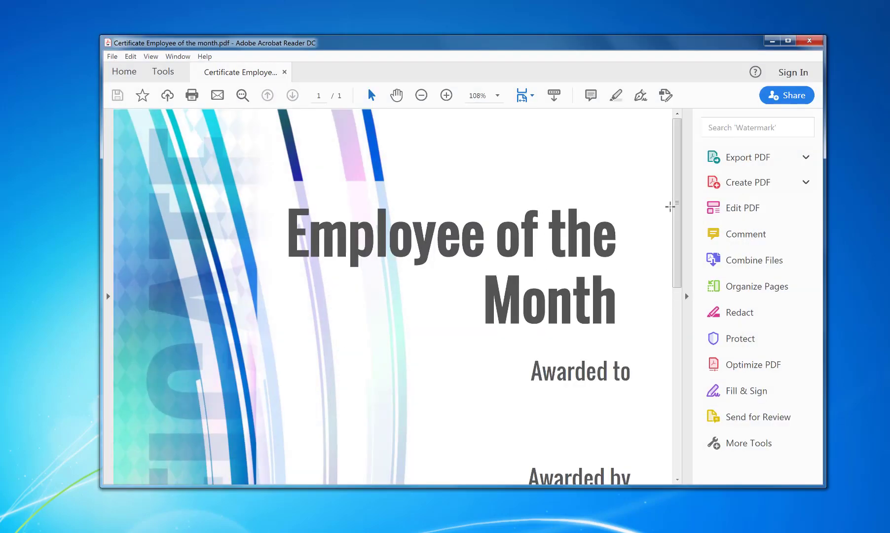
pyautogui.scroll(-8, 679, 186)
pyautogui.scroll(8, 529, 223)
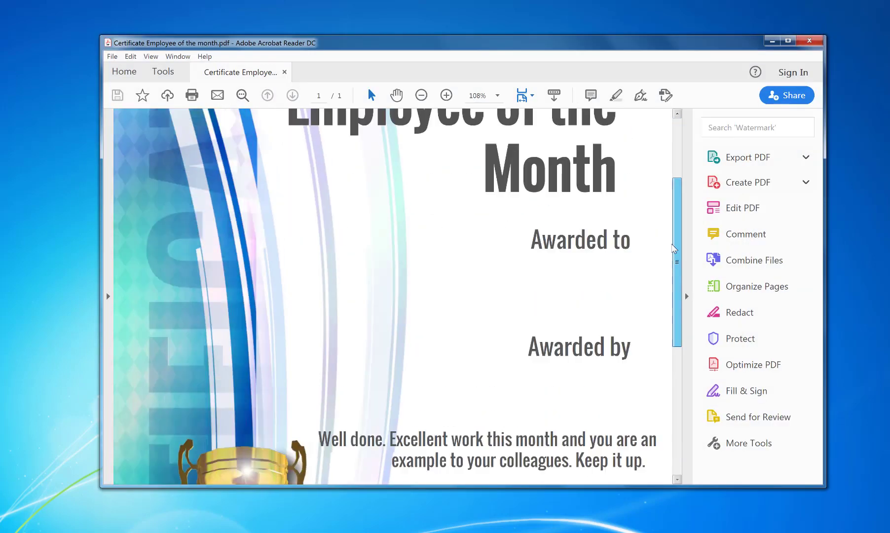
pyautogui.click(498, 242)
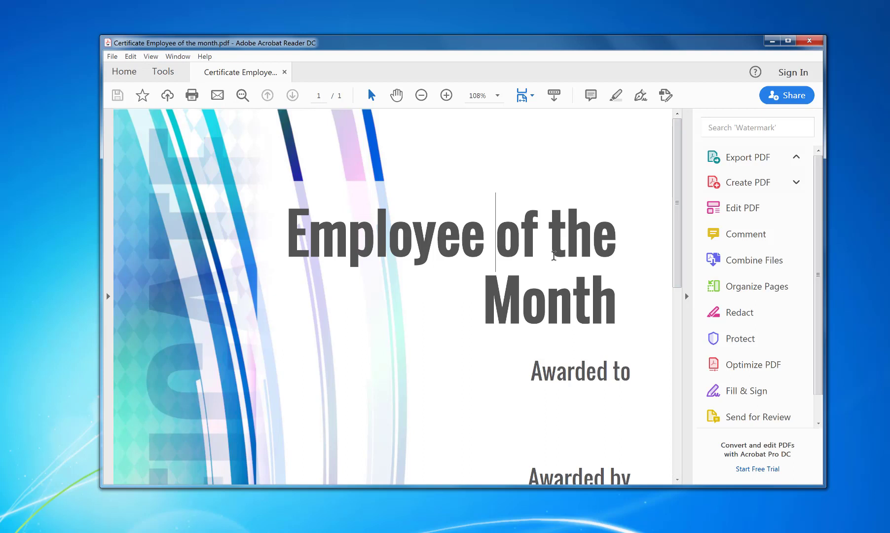
pyautogui.tripleClick(394, 239)
pyautogui.click(547, 296)
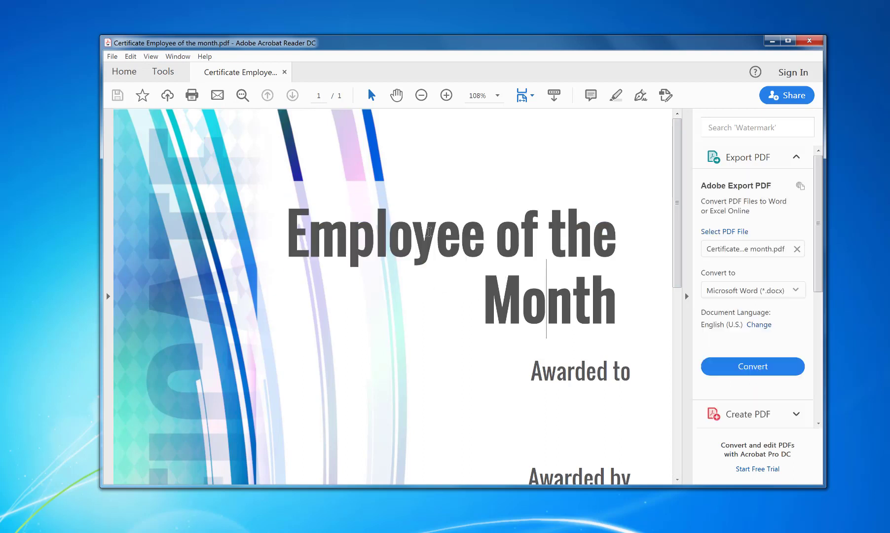
pyautogui.doubleClick(519, 306)
pyautogui.click(587, 377)
# - Close the PDF viewer, start Word, and arrange the windows to reveal the certificate PDF
pyautogui.click(810, 41)
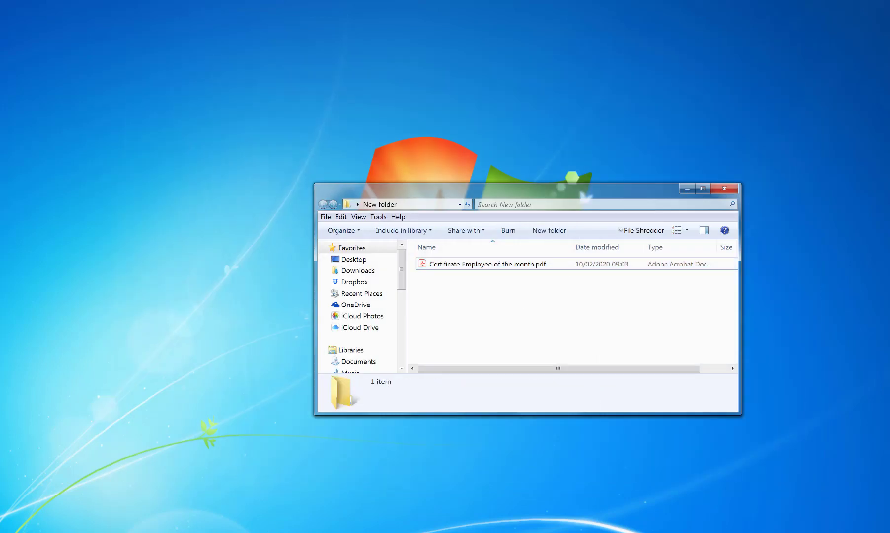
pyautogui.click(130, 531)
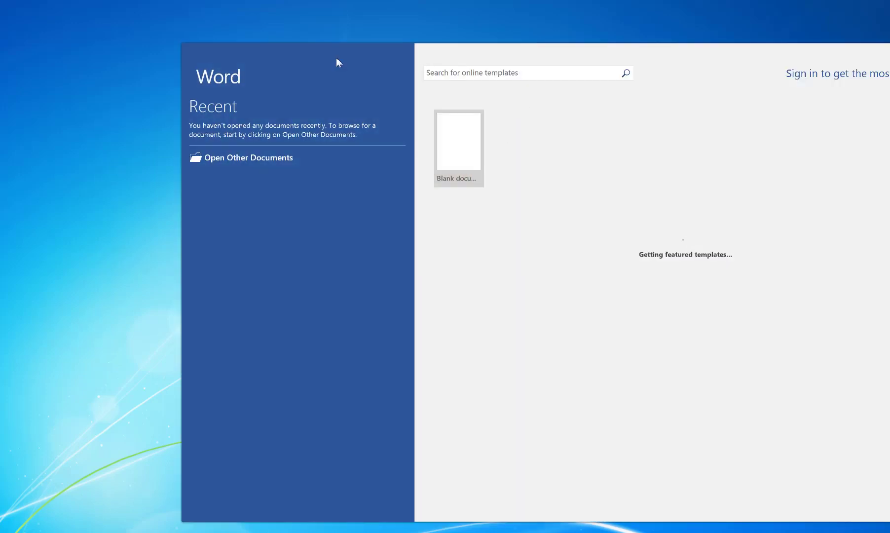
pyautogui.moveTo(286, 56); pyautogui.dragTo(610, 43)
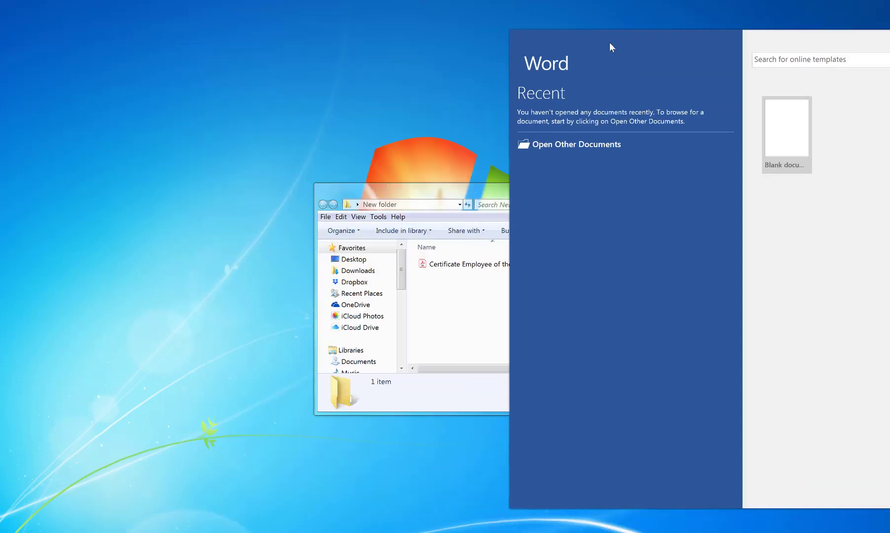
pyautogui.click(439, 269)
pyautogui.moveTo(487, 190); pyautogui.dragTo(290, 138)
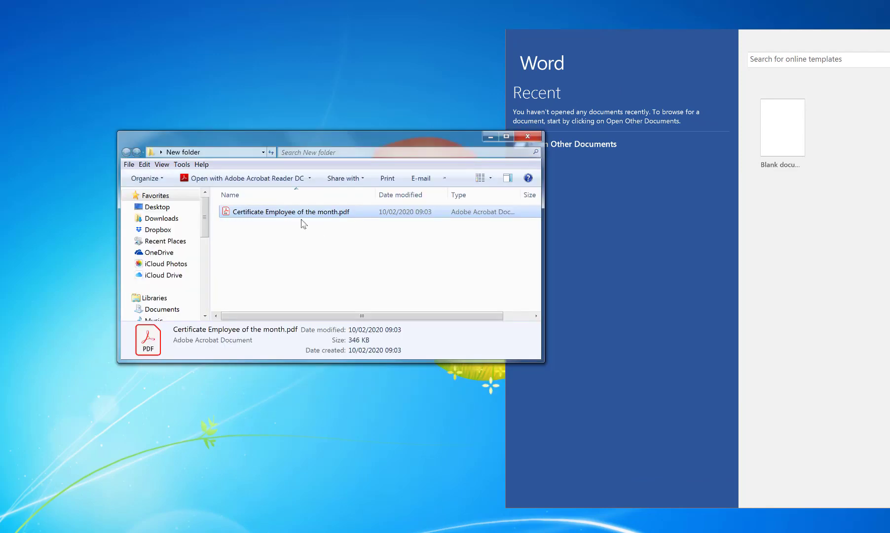
# - Drop the certificate PDF onto Word's start screen to open it, then move Word left
pyautogui.moveTo(302, 220); pyautogui.dragTo(798, 241)
pyautogui.moveTo(799, 242); pyautogui.dragTo(800, 243)
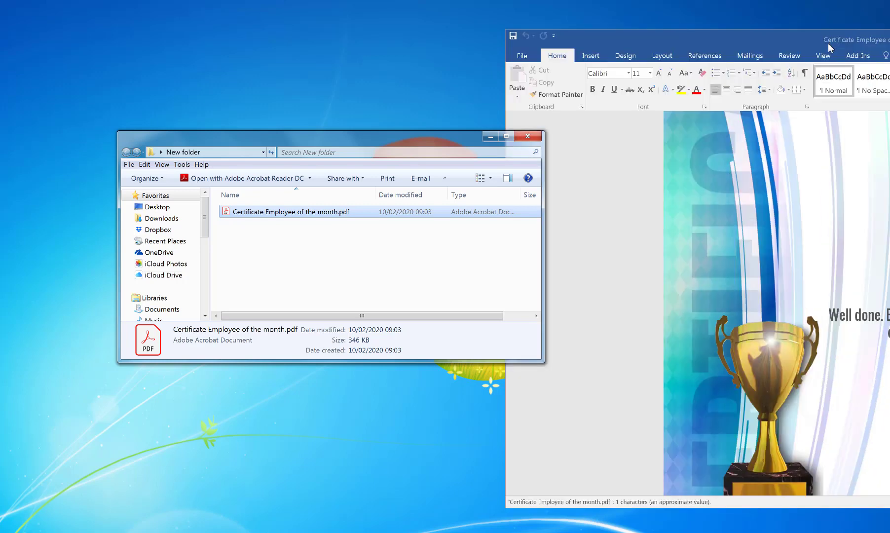
pyautogui.moveTo(638, 36); pyautogui.dragTo(266, 40)
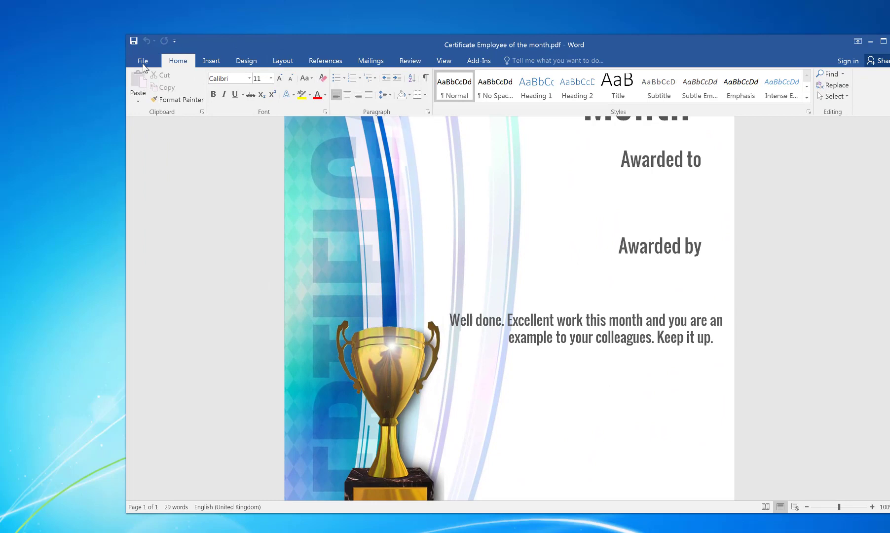
pyautogui.click(143, 60)
pyautogui.click(142, 59)
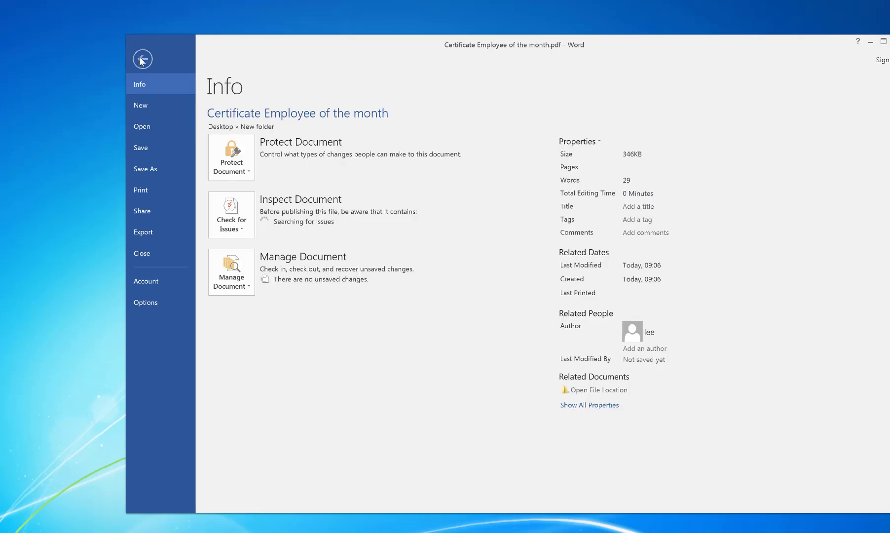
pyautogui.moveTo(321, 43); pyautogui.dragTo(267, 27)
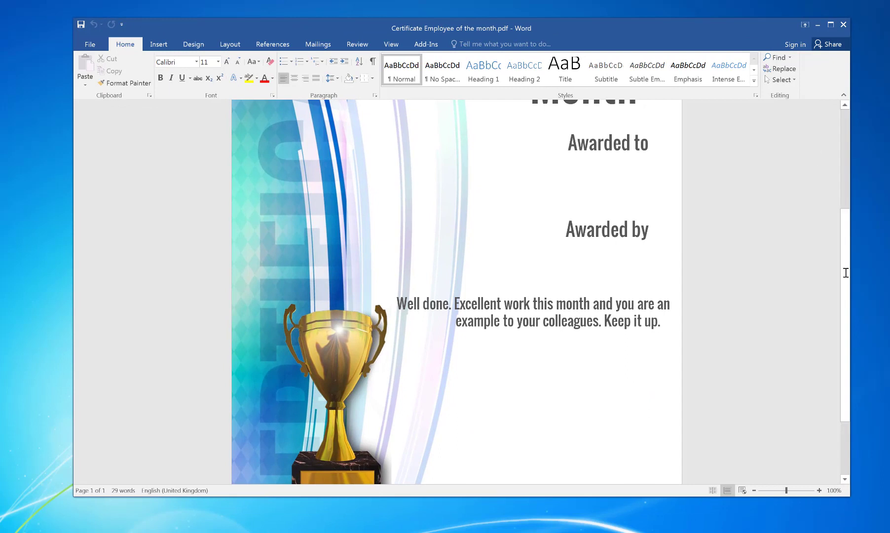
pyautogui.moveTo(849, 279); pyautogui.dragTo(837, 175)
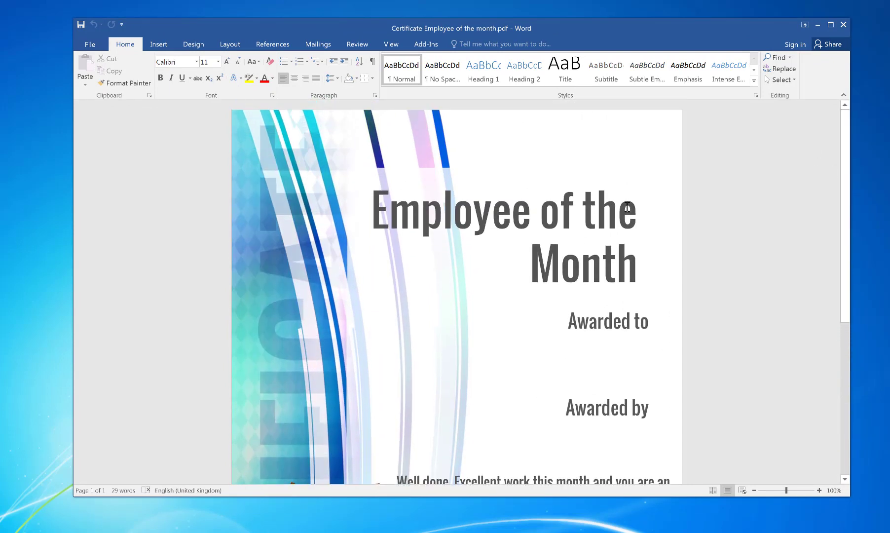
pyautogui.click(445, 224)
pyautogui.hotkey('shift', 'Left')
pyautogui.hotkey('shift', 'Left')
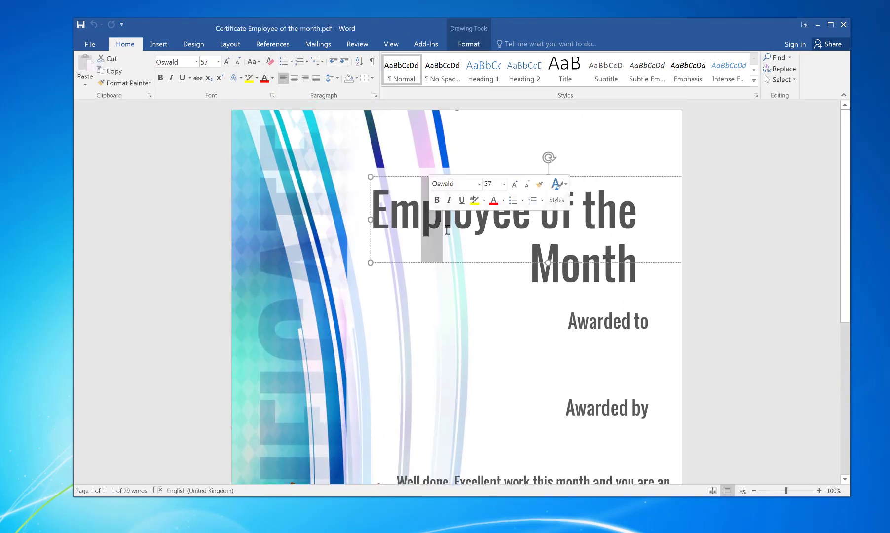
pyautogui.write('llloe')
pyautogui.press('BackSpace')
pyautogui.press('BackSpace')
pyautogui.press('BackSpace')
pyautogui.press('BackSpace')
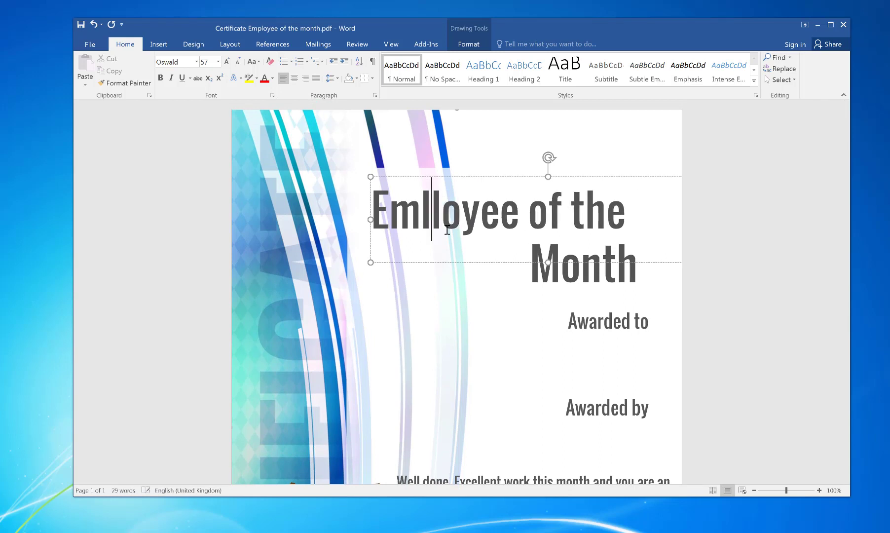
pyautogui.write('p')
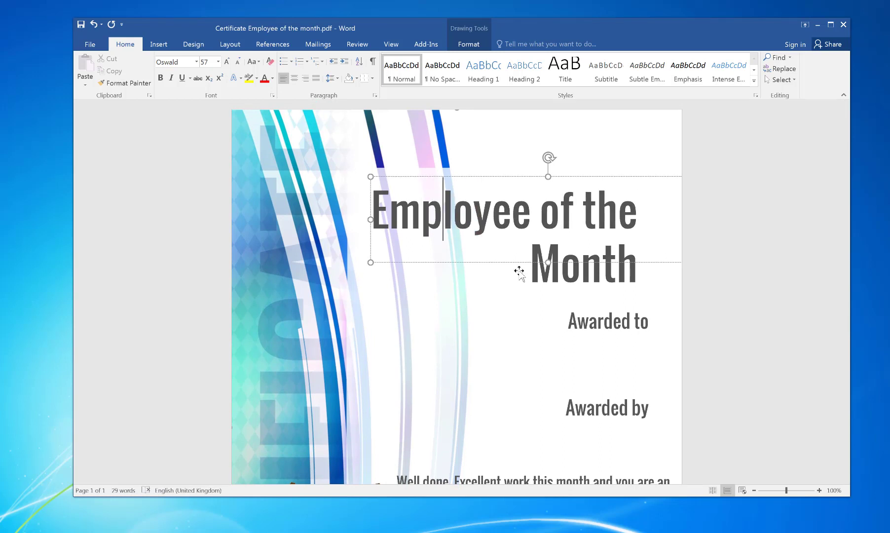
# - Select the whole Awarded to text box and copy it
pyautogui.click(596, 323)
pyautogui.scroll(-1, 804, 247)
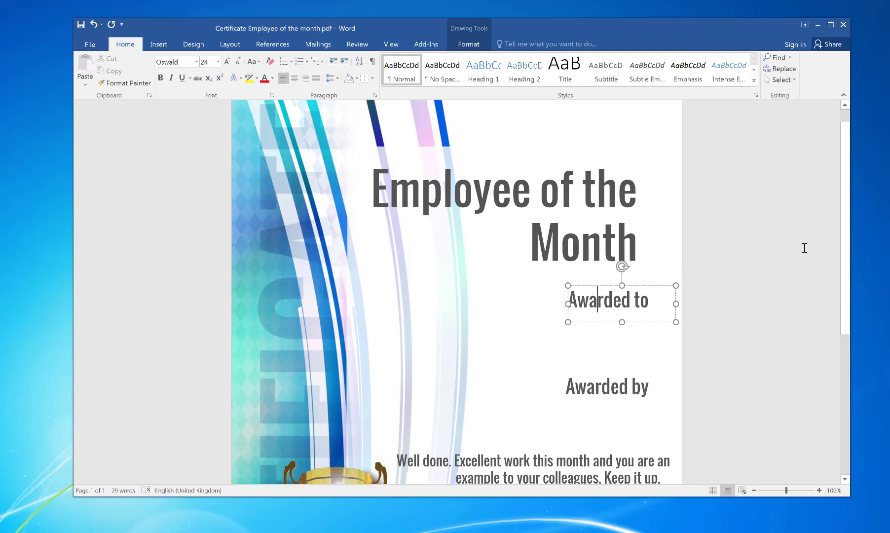
pyautogui.scroll(1, 845, 222)
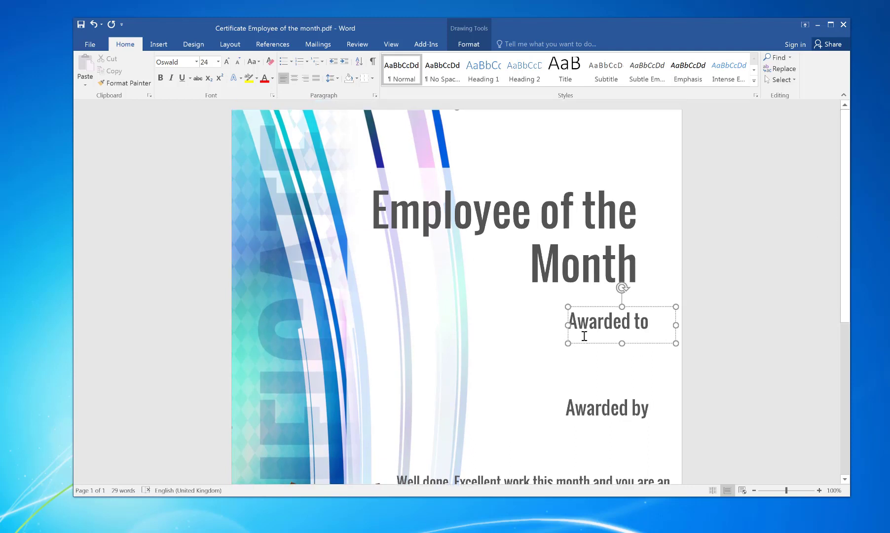
pyautogui.click(592, 367)
pyautogui.click(578, 331)
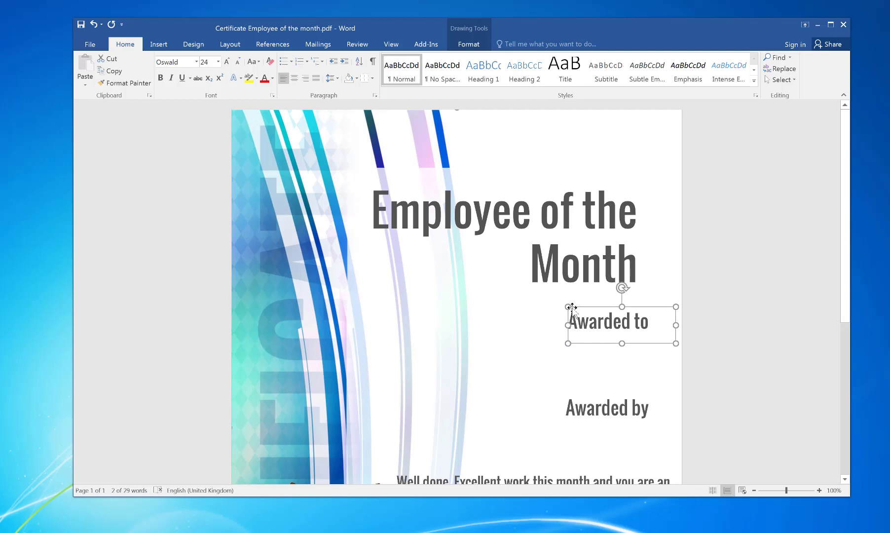
pyautogui.click(108, 72)
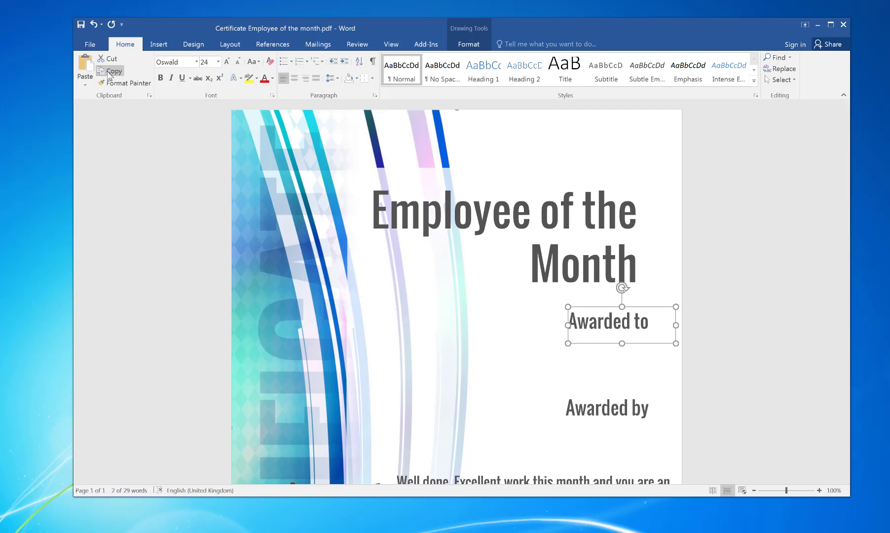
# - Paste the copied box from the Clipboard pane and place it just below Awarded to
pyautogui.click(520, 340)
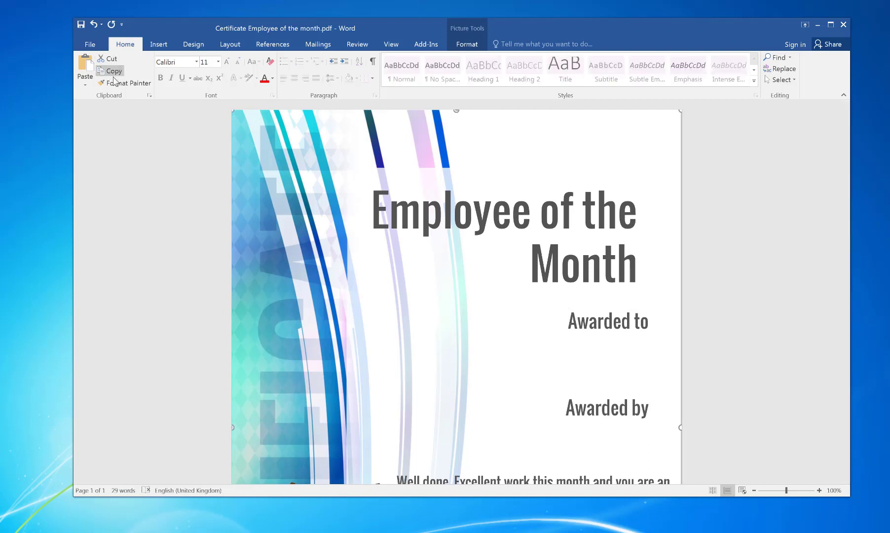
pyautogui.click(149, 96)
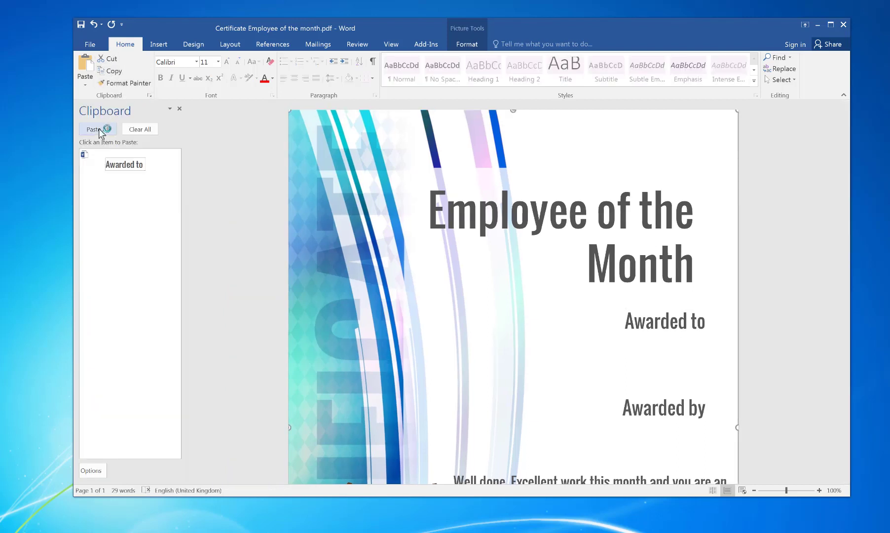
pyautogui.click(101, 131)
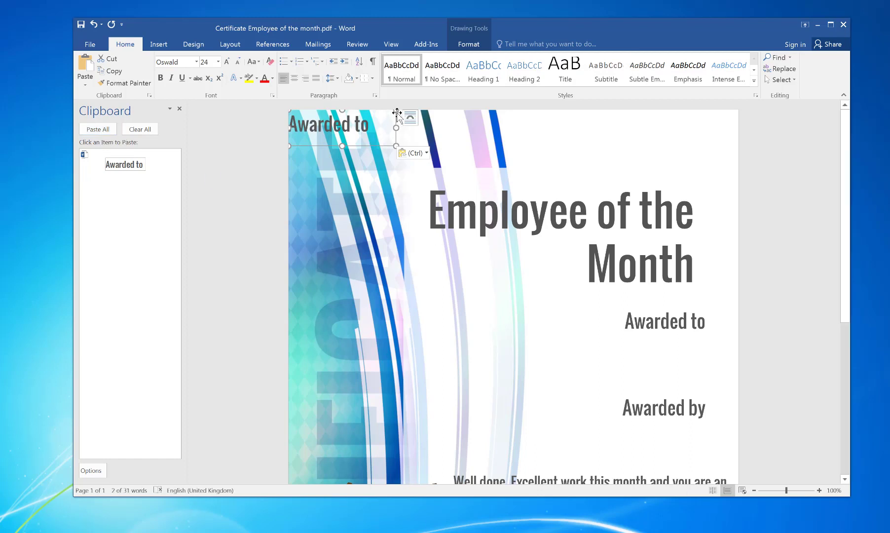
pyautogui.moveTo(397, 116); pyautogui.dragTo(624, 351)
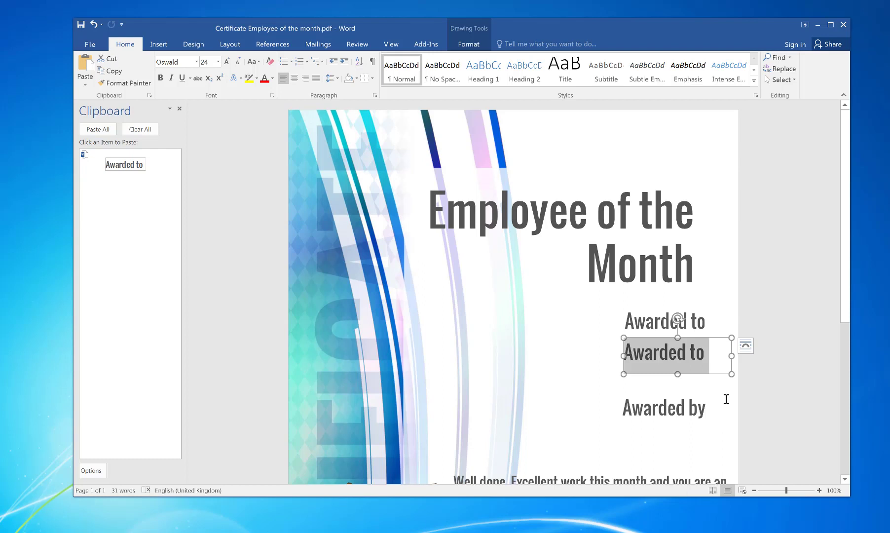
# - Replace the copied box's text with the recipient's name and select it
pyautogui.press('Delete')
pyautogui.write('Lee')
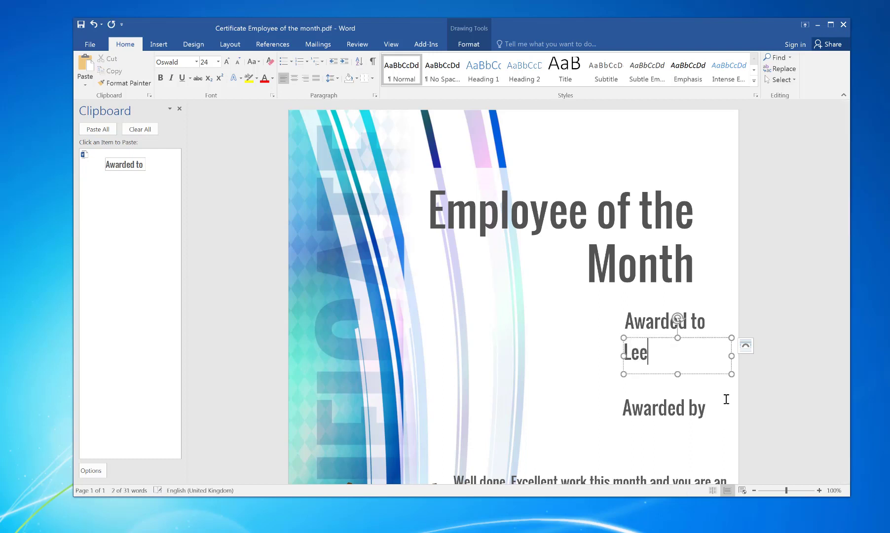
pyautogui.moveTo(666, 354); pyautogui.dragTo(622, 356)
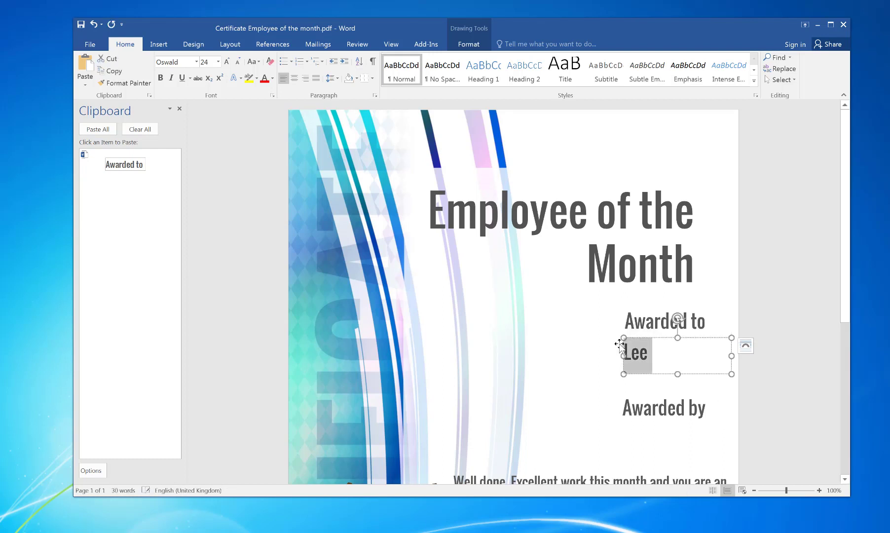
# - Format the recipient's name in Arial at 28 pt
pyautogui.click(218, 62)
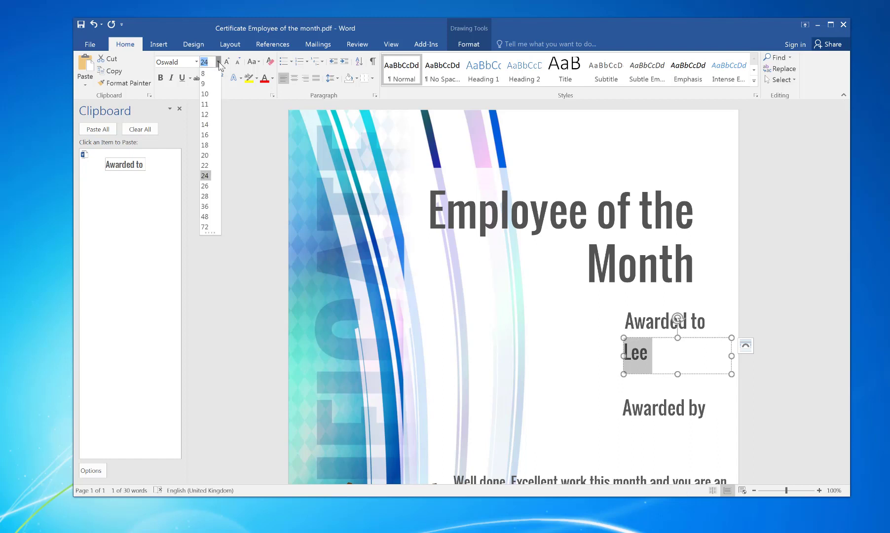
pyautogui.click(207, 130)
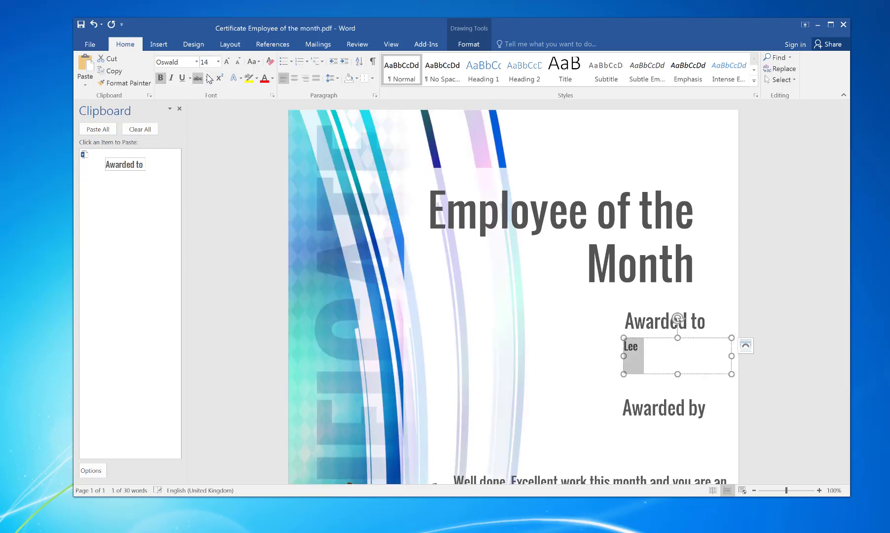
pyautogui.click(196, 62)
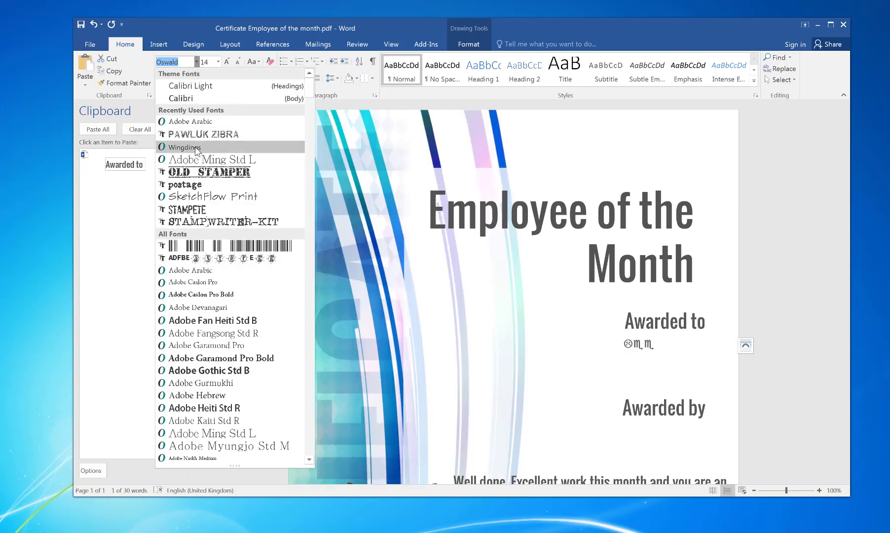
pyautogui.scroll(-10, 244, 331)
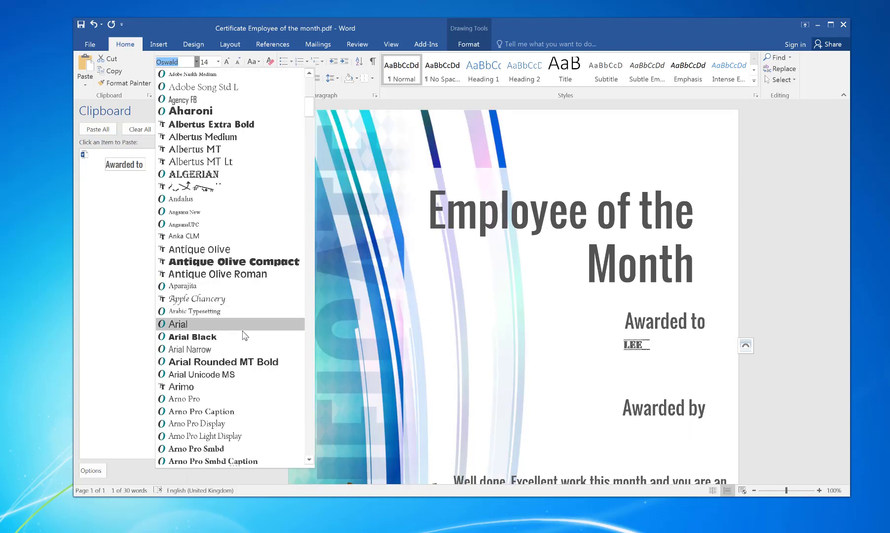
pyautogui.click(244, 331)
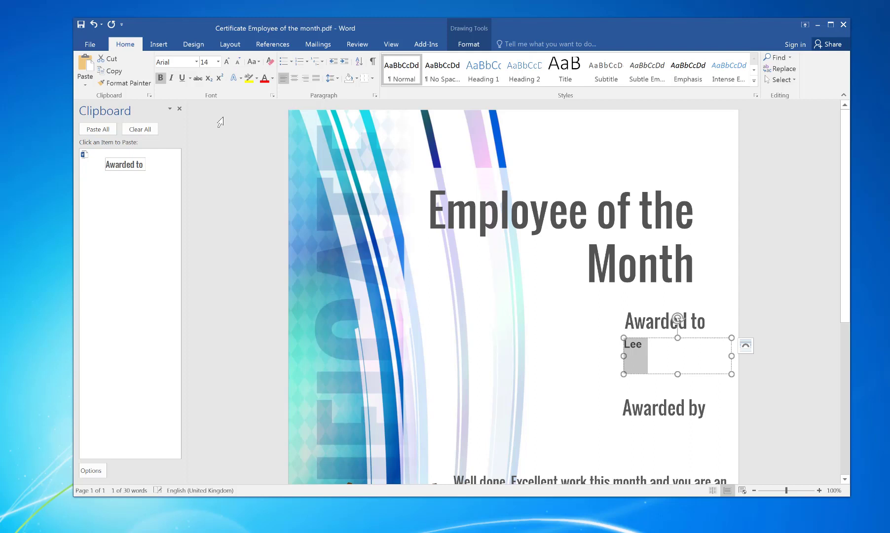
pyautogui.click(219, 62)
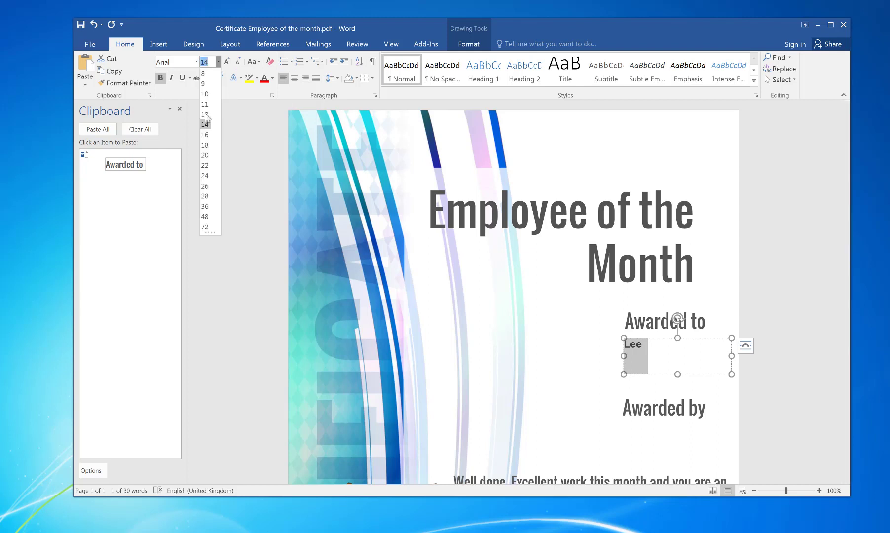
pyautogui.click(207, 201)
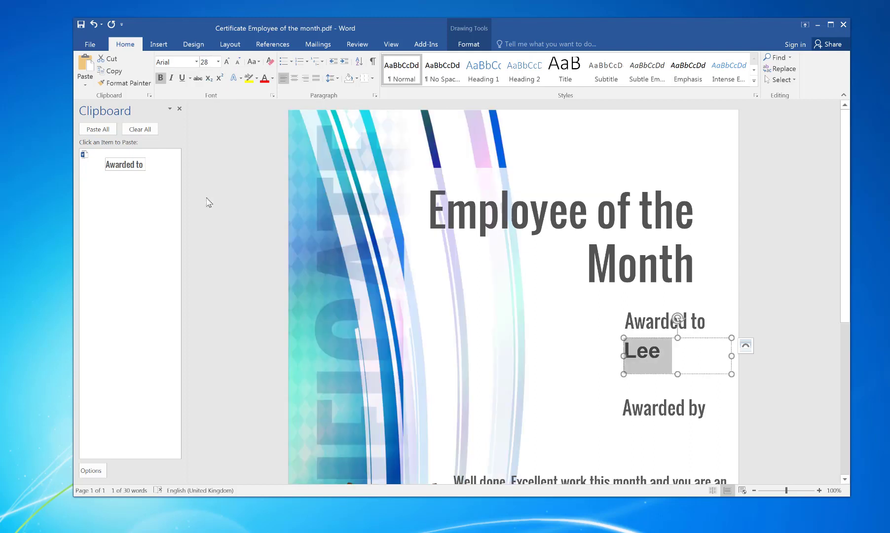
pyautogui.click(687, 385)
pyautogui.scroll(-3, 653, 246)
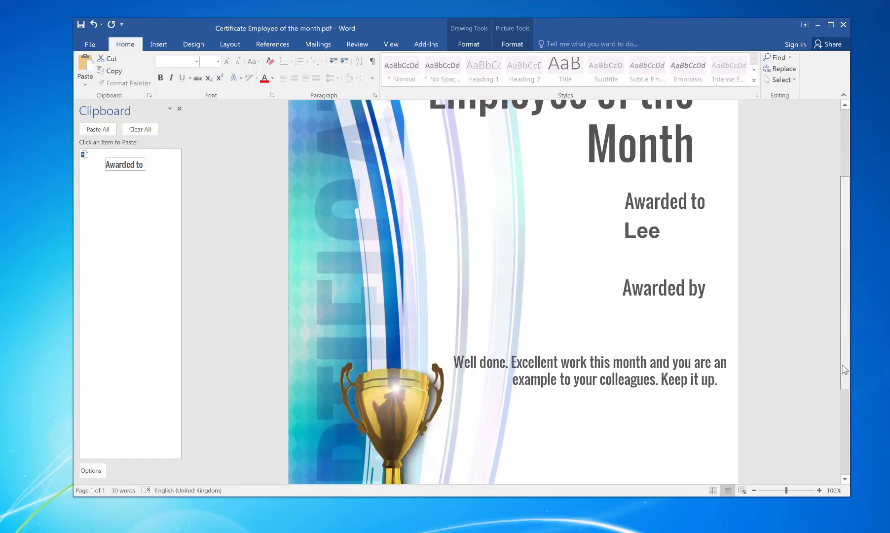
pyautogui.click(656, 235)
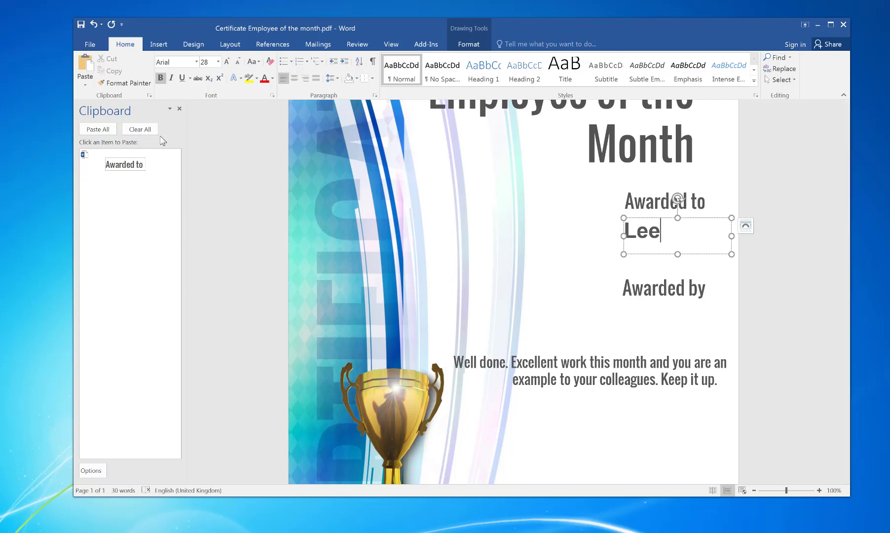
# - Copy the name box, paste it, and move the copy just below Awarded by
pyautogui.click(733, 225)
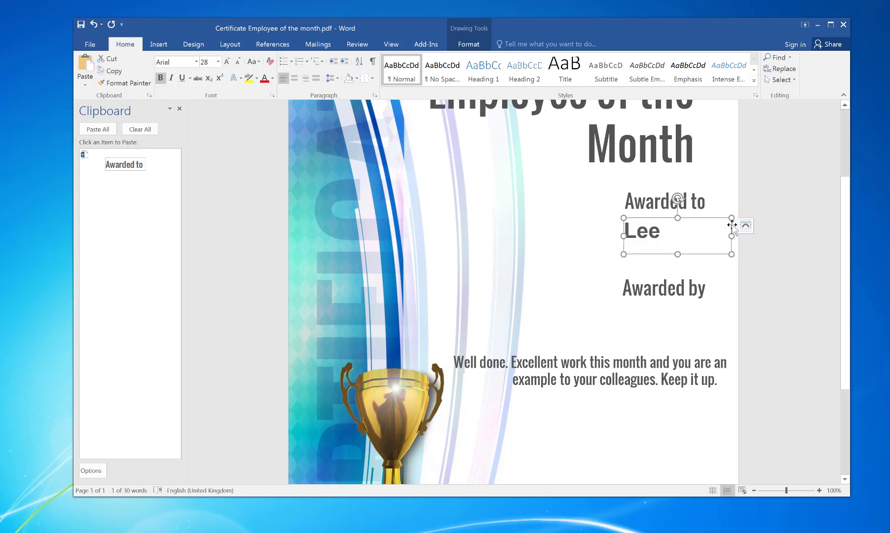
pyautogui.click(113, 73)
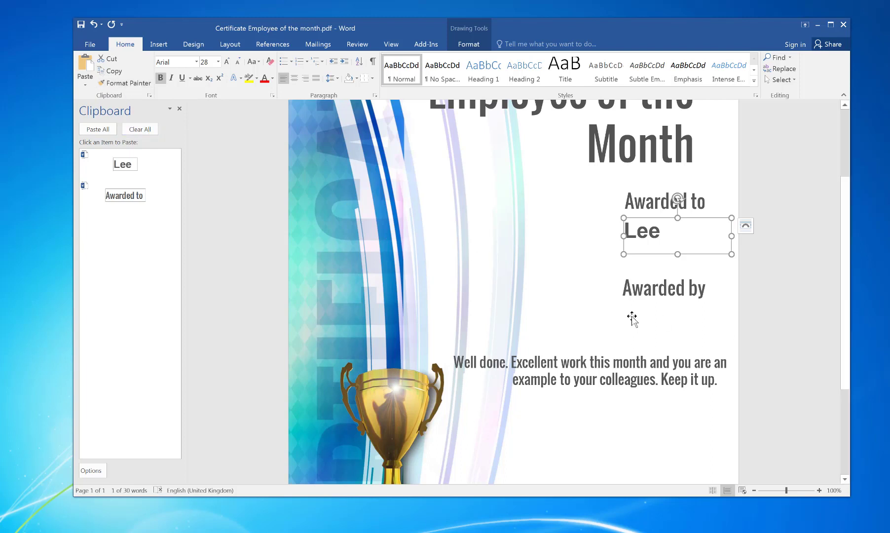
pyautogui.click(604, 317)
pyautogui.rightClick(591, 315)
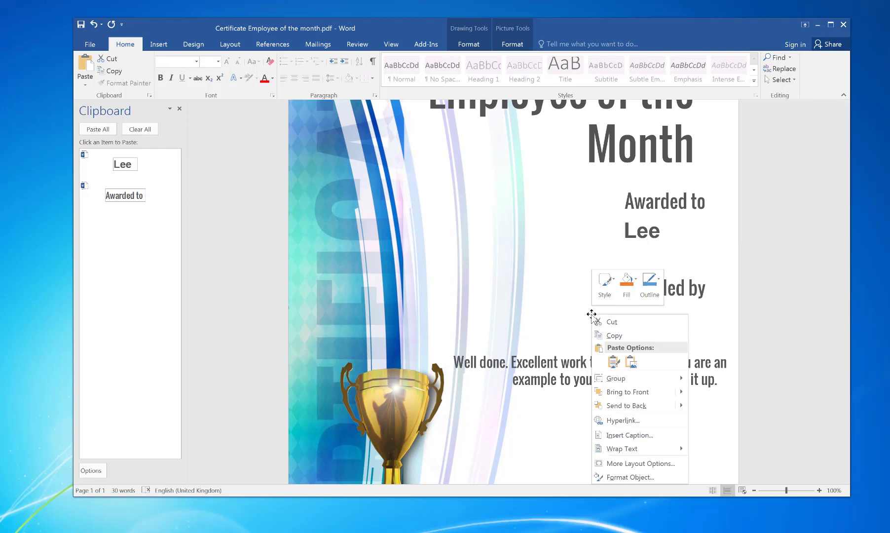
pyautogui.click(614, 361)
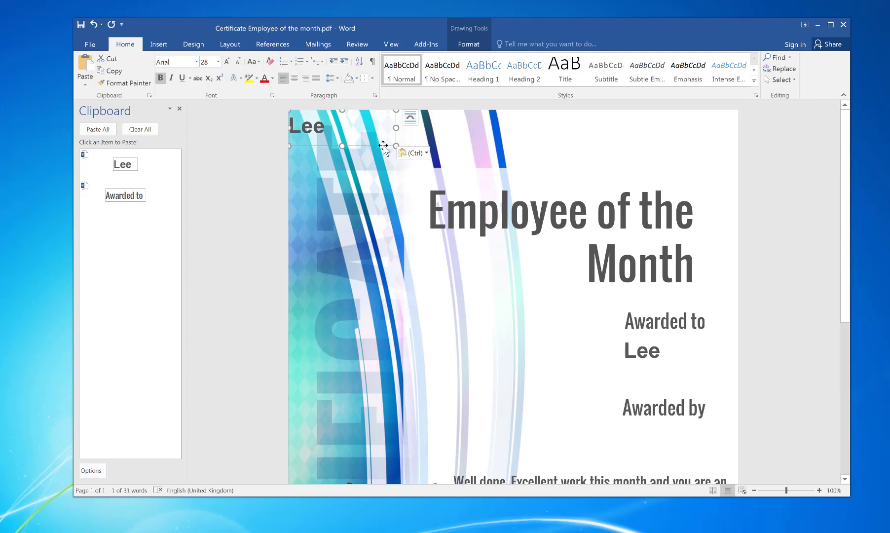
pyautogui.moveTo(383, 146); pyautogui.dragTo(716, 464)
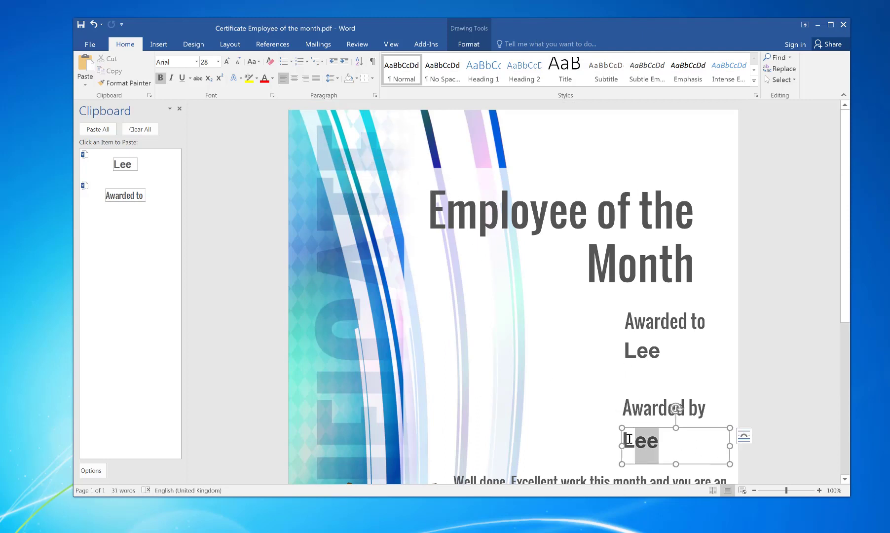
# - Replace the copy's text with the presenter's name and set it to 24 pt
pyautogui.moveTo(659, 443); pyautogui.dragTo(622, 443)
pyautogui.click(660, 443)
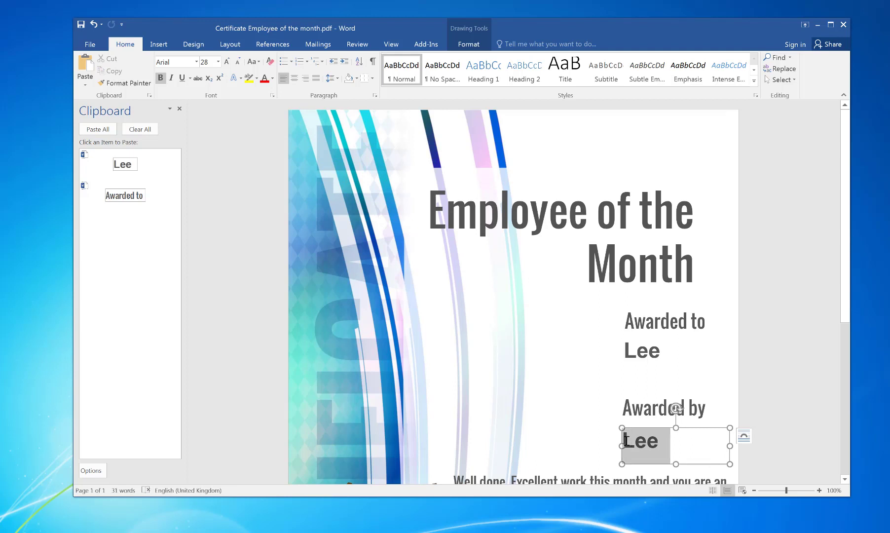
pyautogui.write('Mark Smith')
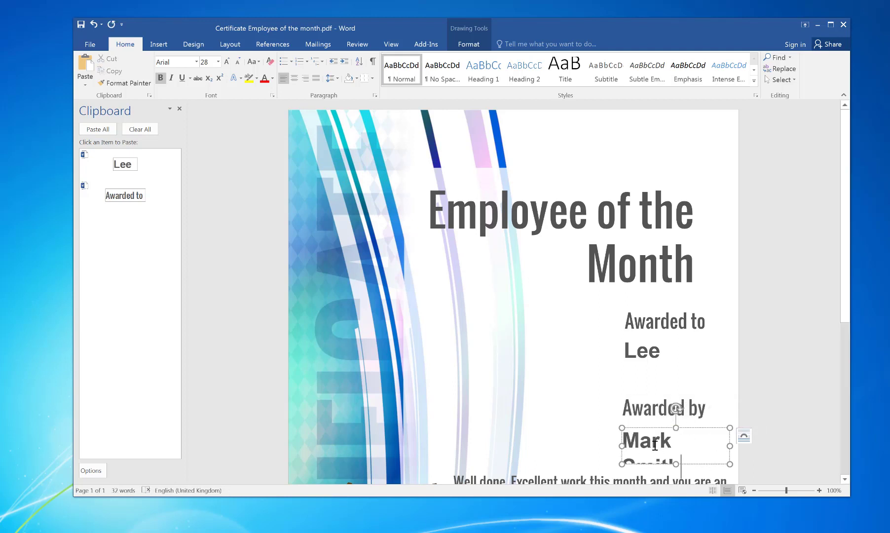
pyautogui.moveTo(627, 439); pyautogui.dragTo(681, 464)
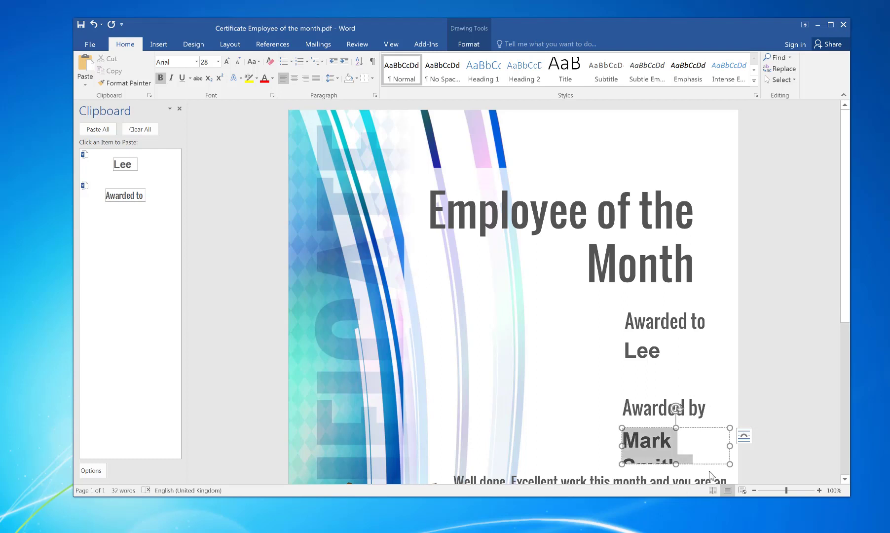
pyautogui.scroll(-2, 543, 345)
pyautogui.click(218, 62)
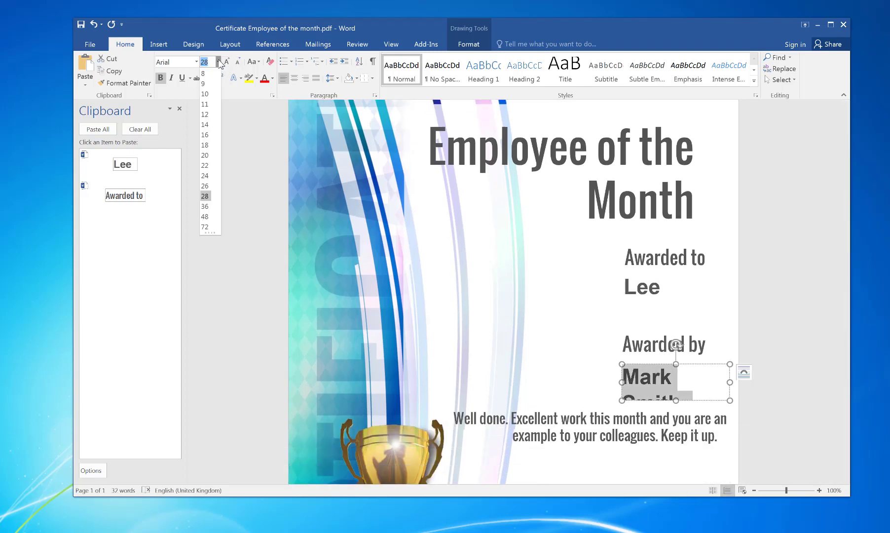
pyautogui.click(207, 179)
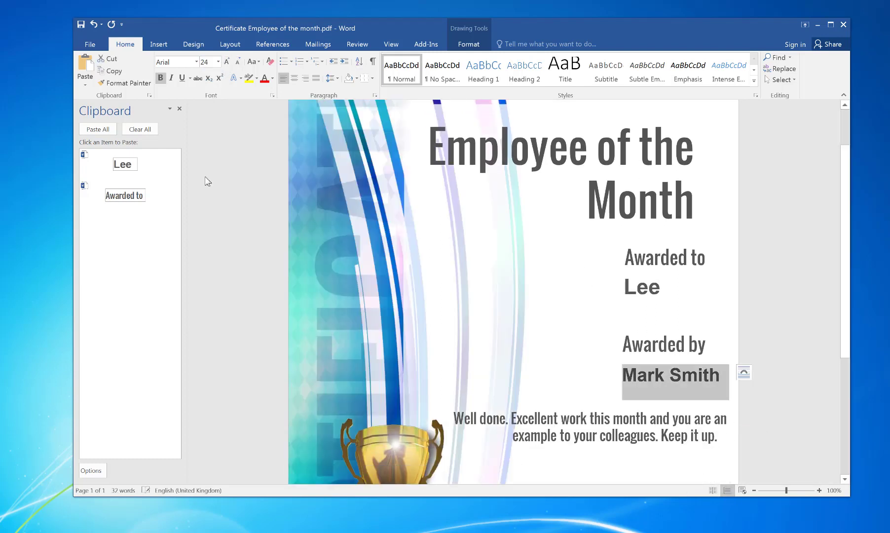
pyautogui.click(596, 339)
pyautogui.moveTo(846, 281); pyautogui.dragTo(848, 151)
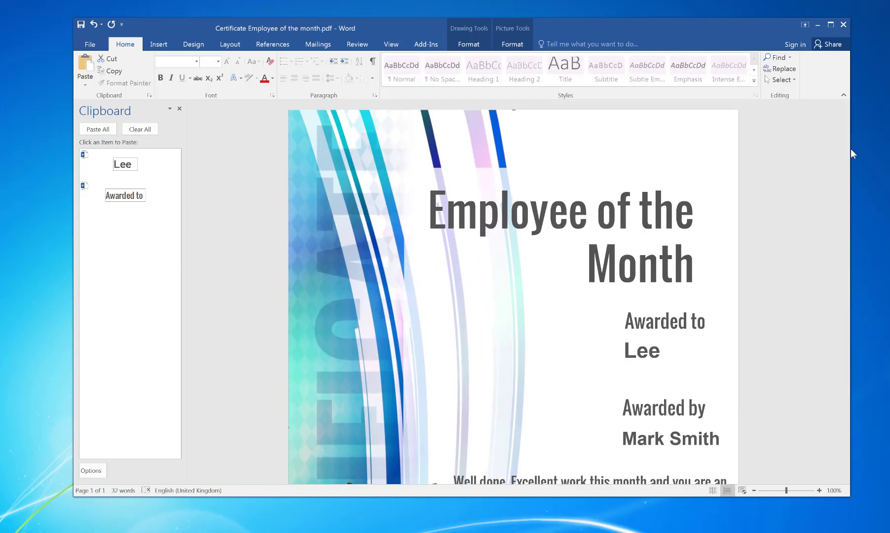
# - Scroll the certificate back up and switch to the Insert tab, then back to Home
pyautogui.moveTo(846, 207); pyautogui.dragTo(859, 146)
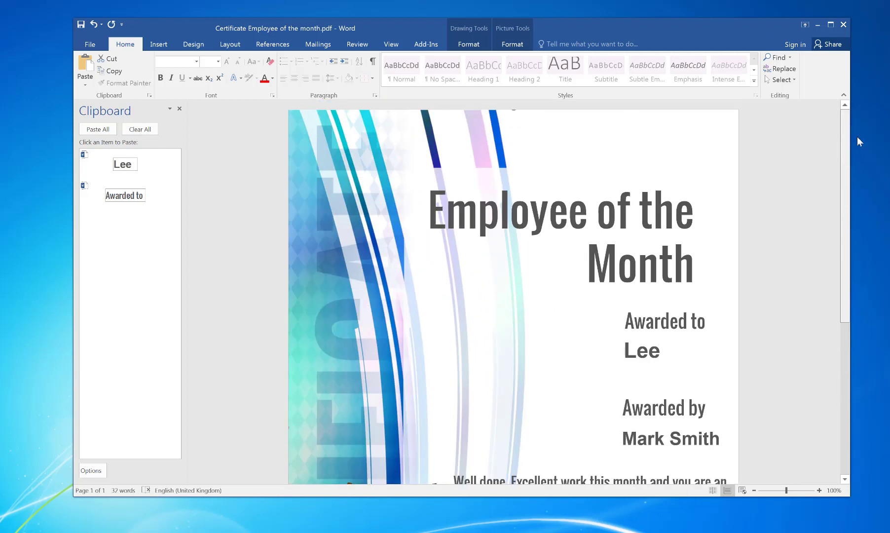
pyautogui.click(164, 47)
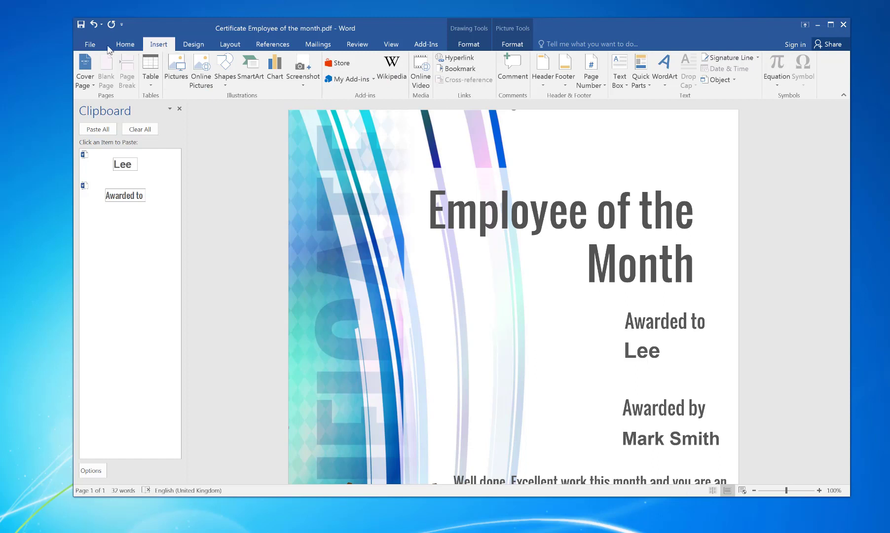
pyautogui.click(126, 46)
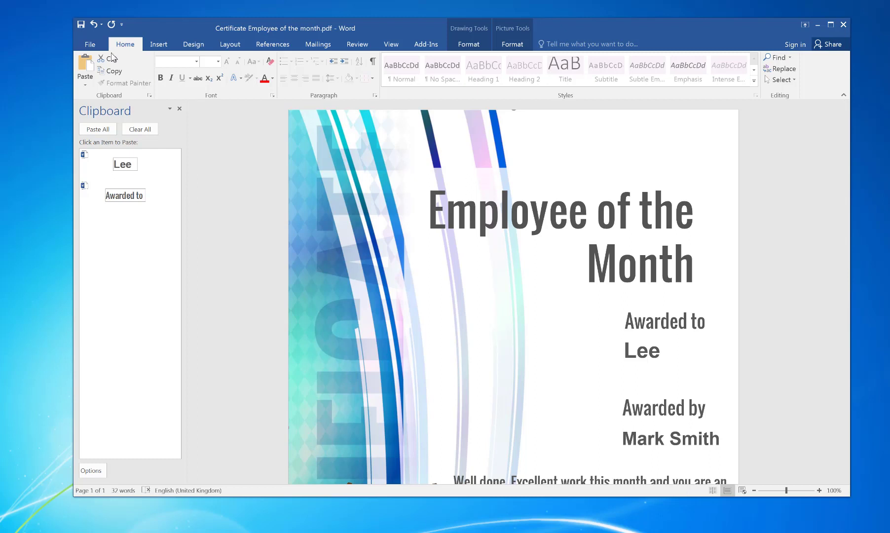
# - Save the certificate as a PDF in New folder, with the recipient's name added to the file name
pyautogui.click(82, 47)
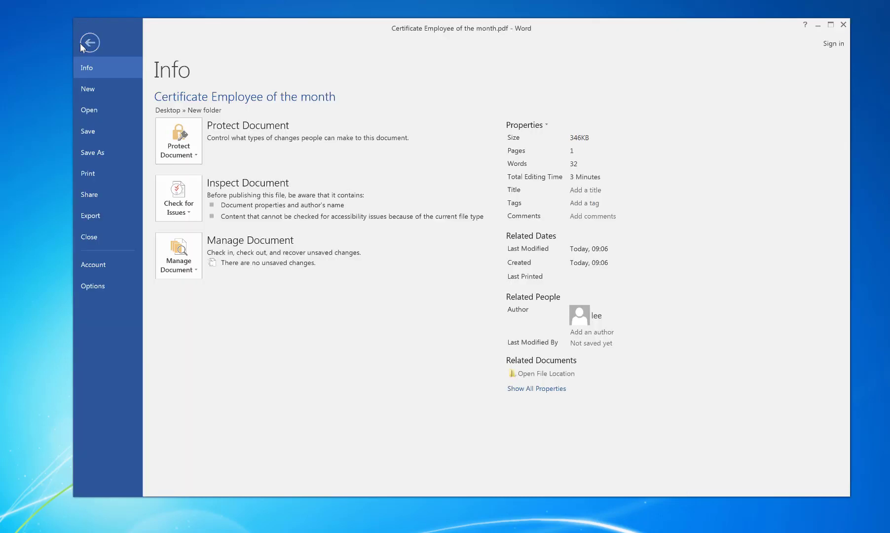
pyautogui.click(90, 153)
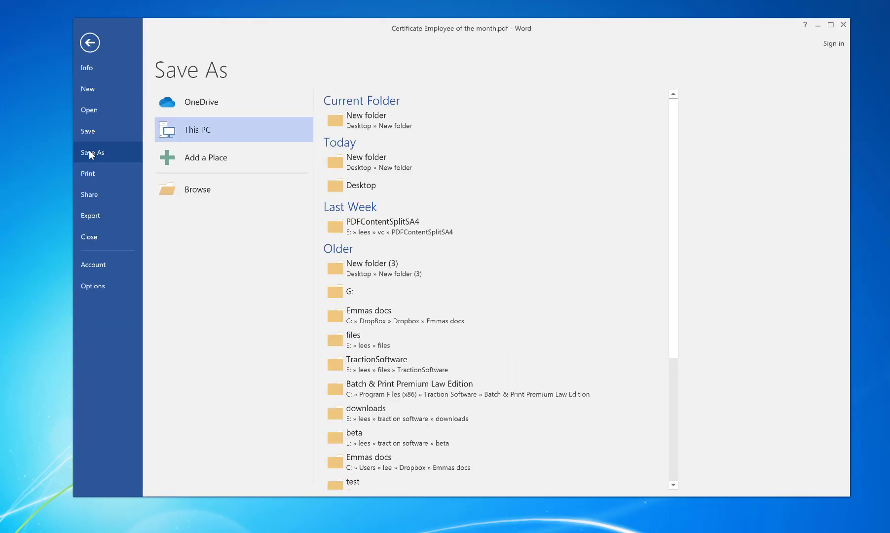
pyautogui.click(370, 123)
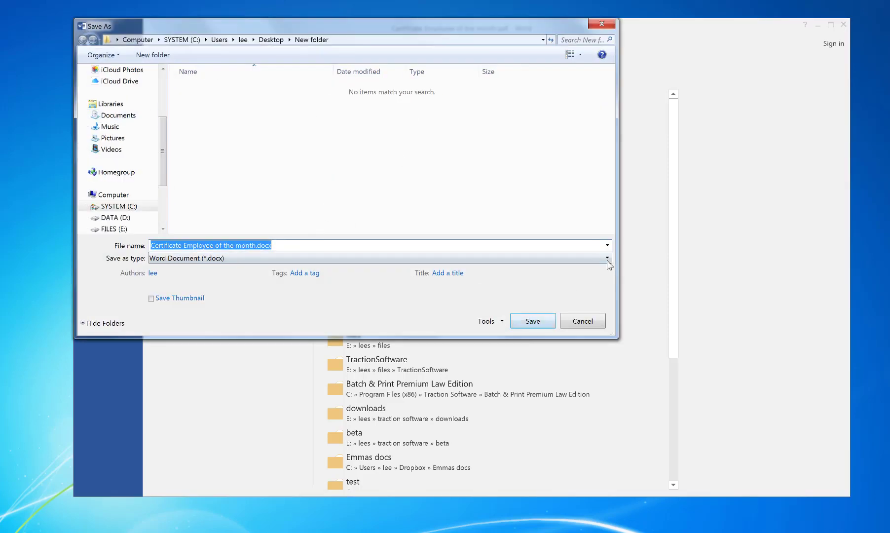
pyautogui.click(608, 258)
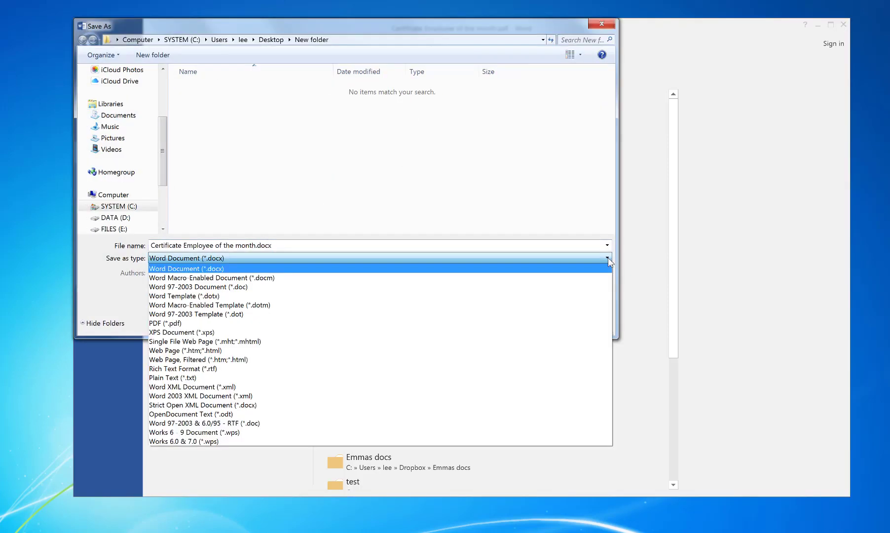
pyautogui.click(483, 323)
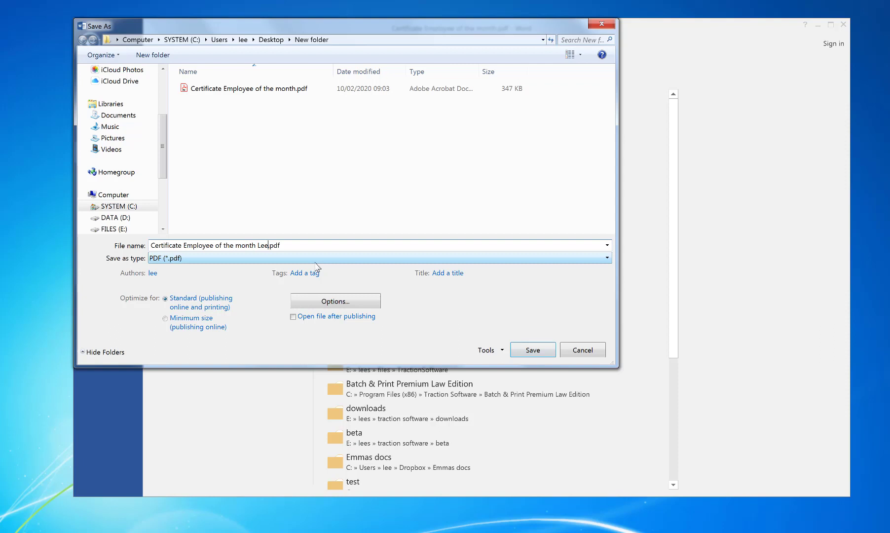
pyautogui.click(532, 350)
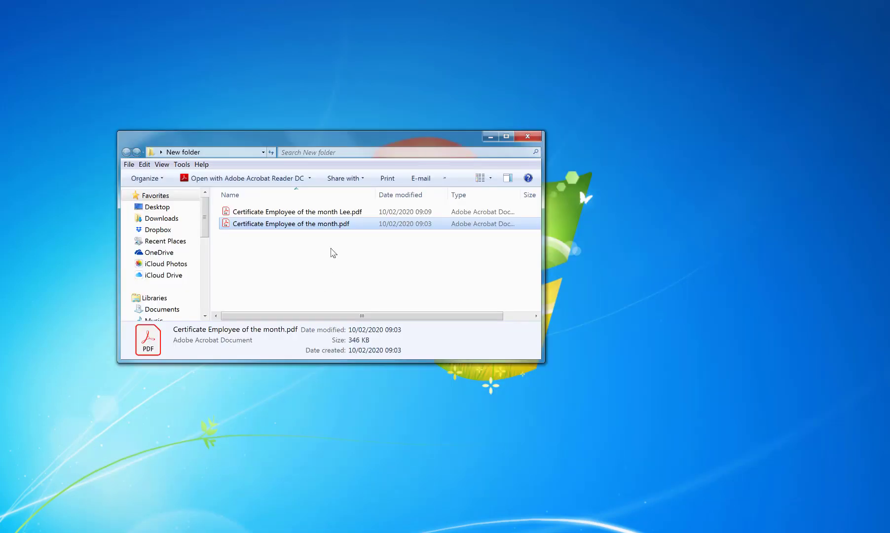
# - Open the newly saved certificate PDF in Adobe Acrobat Reader DC
pyautogui.click(336, 254)
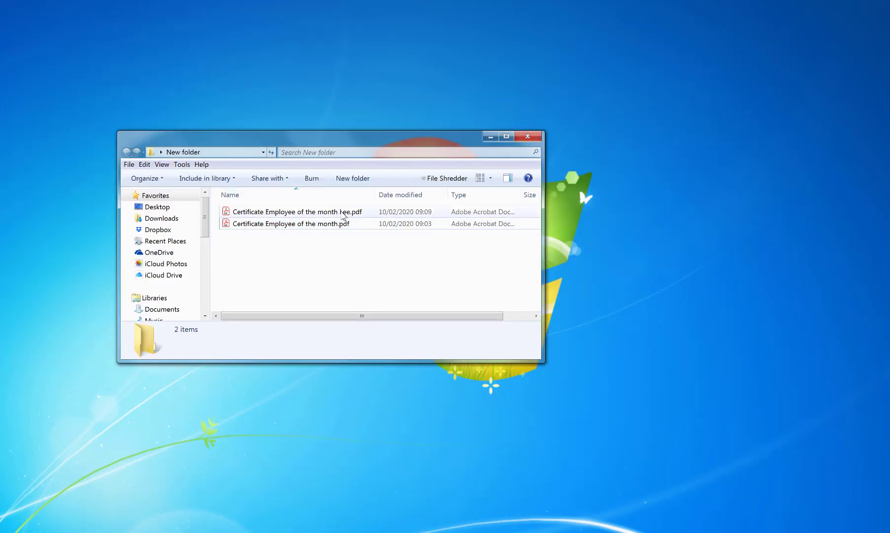
pyautogui.click(343, 215)
pyautogui.doubleClick(343, 215)
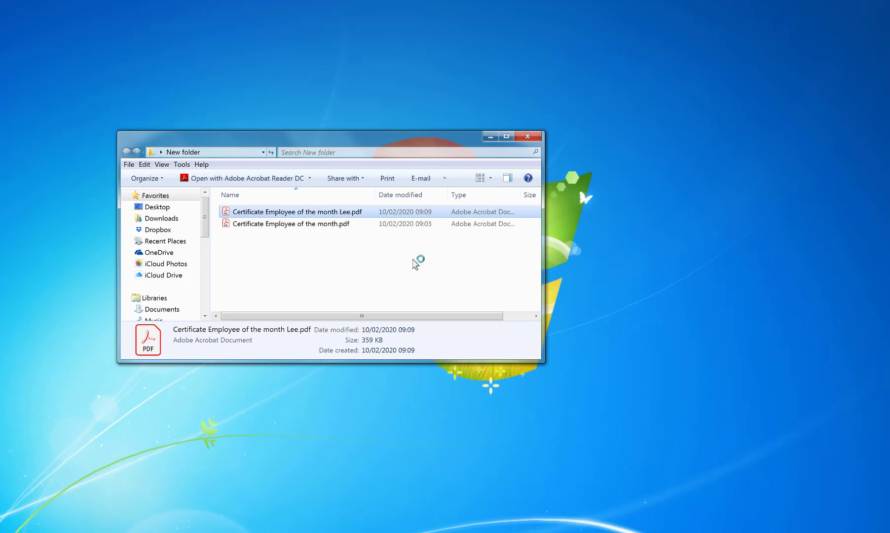
pyautogui.moveTo(676, 157); pyautogui.dragTo(666, 103)
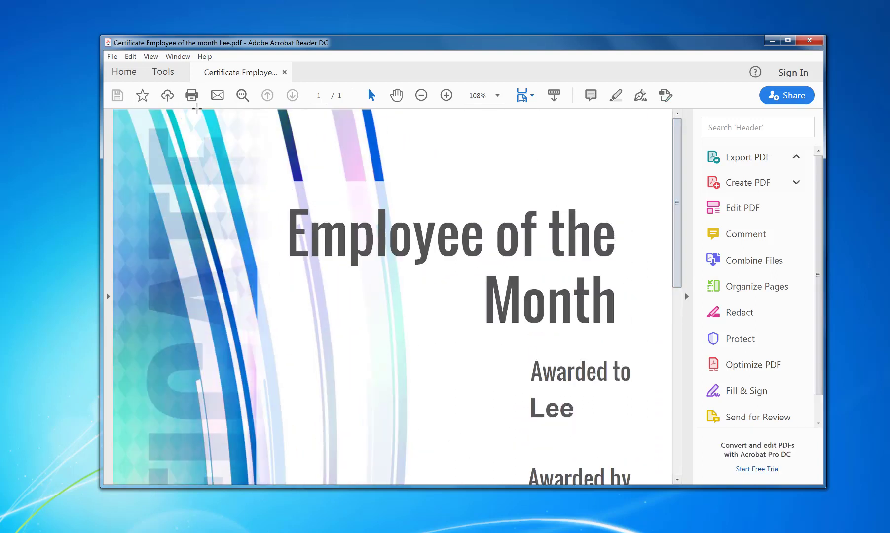